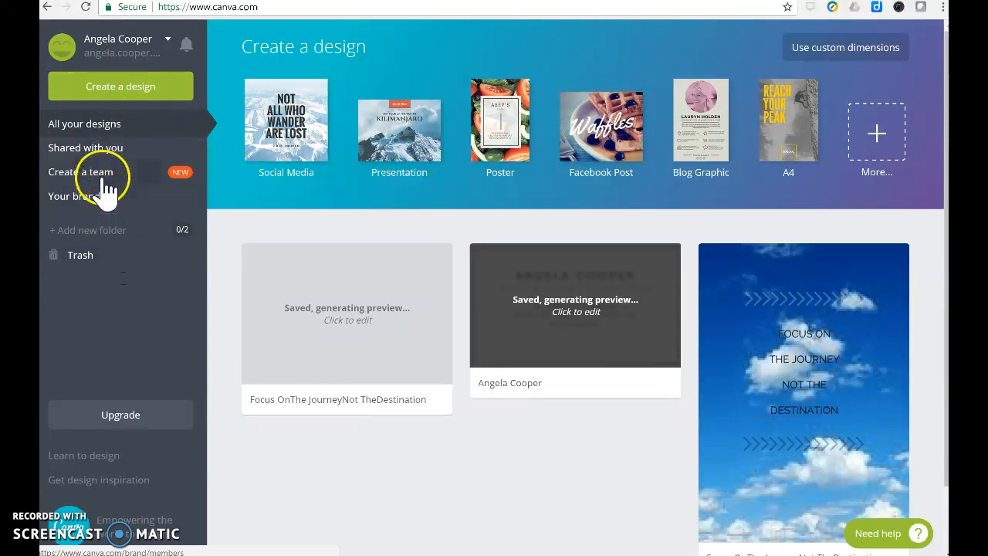
Look at the team creation page and return to the overview of all designs.
click(103, 173)
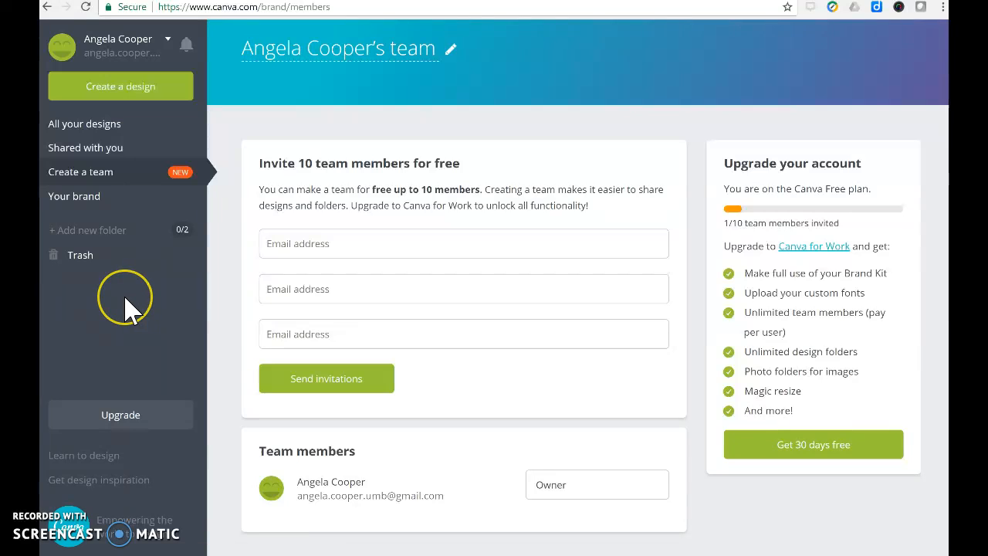
click(112, 133)
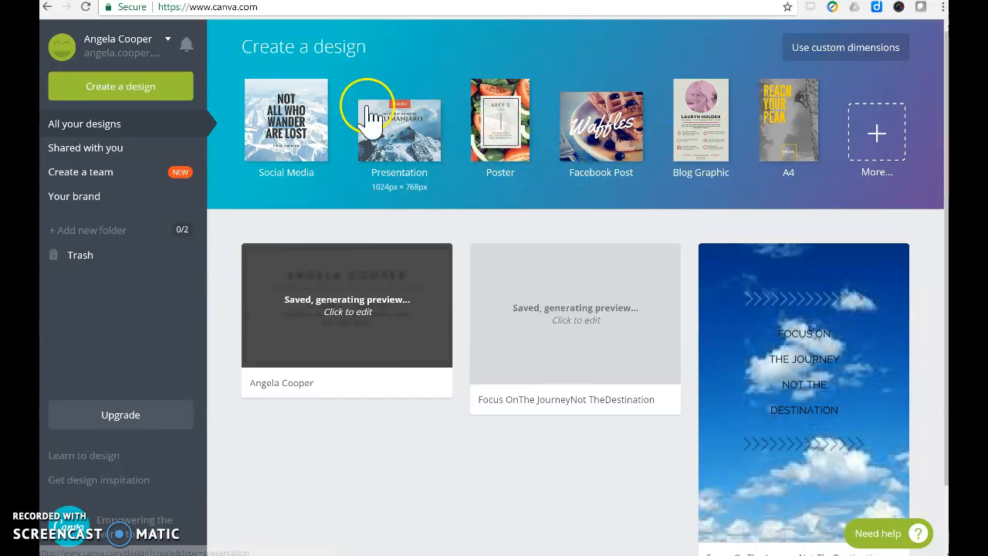
Look through the full catalogue of design types and start a new Poster design.
click(137, 91)
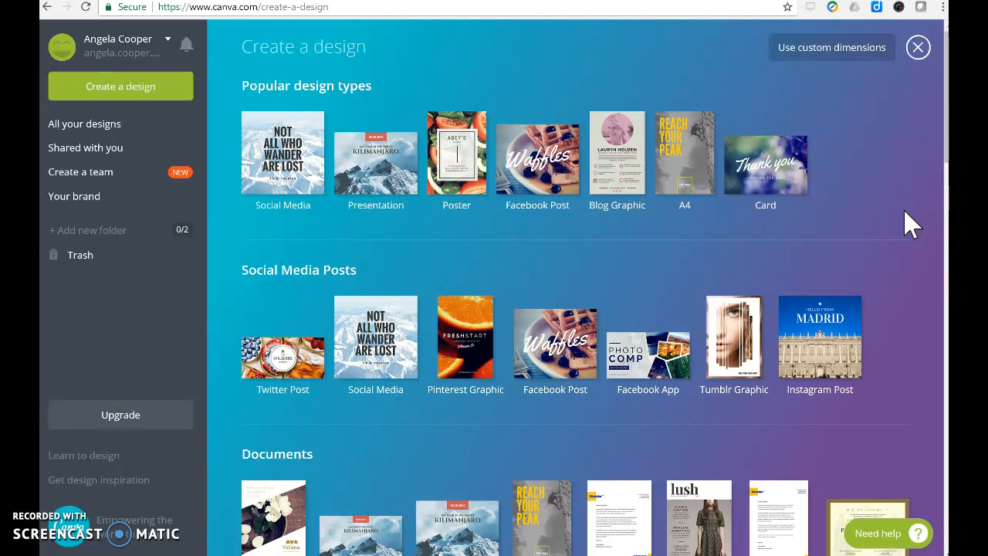
scroll(911, 224, down, 8)
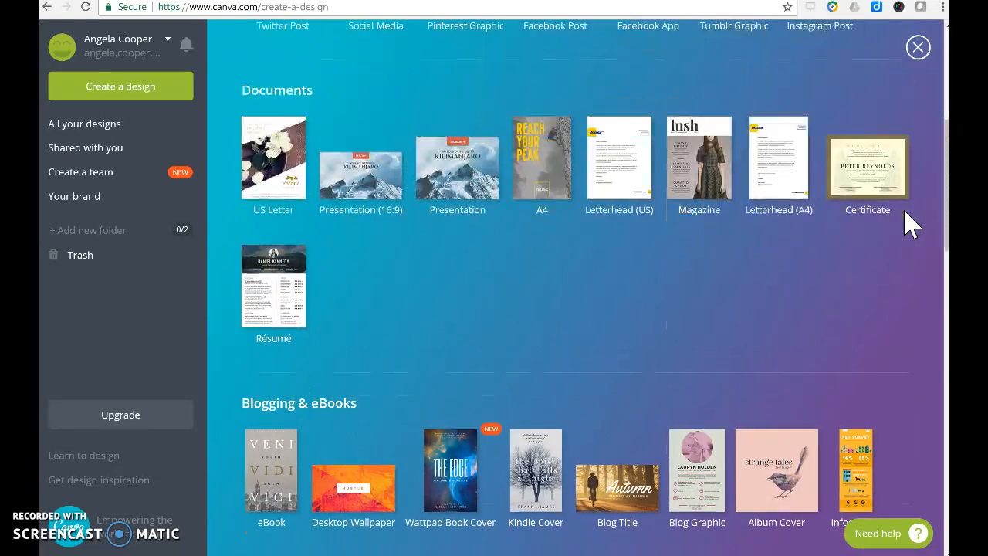
scroll(911, 224, down, 5)
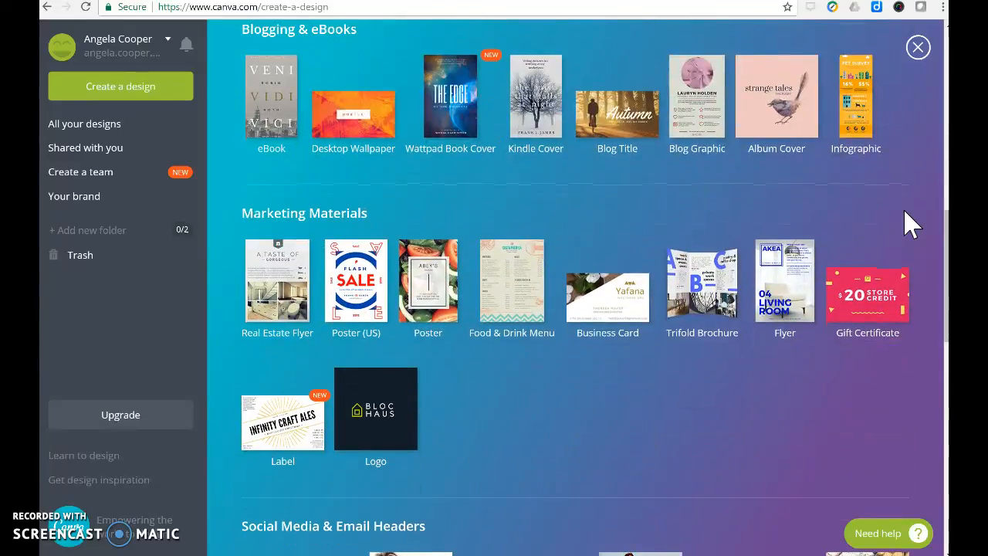
scroll(911, 224, down, 4)
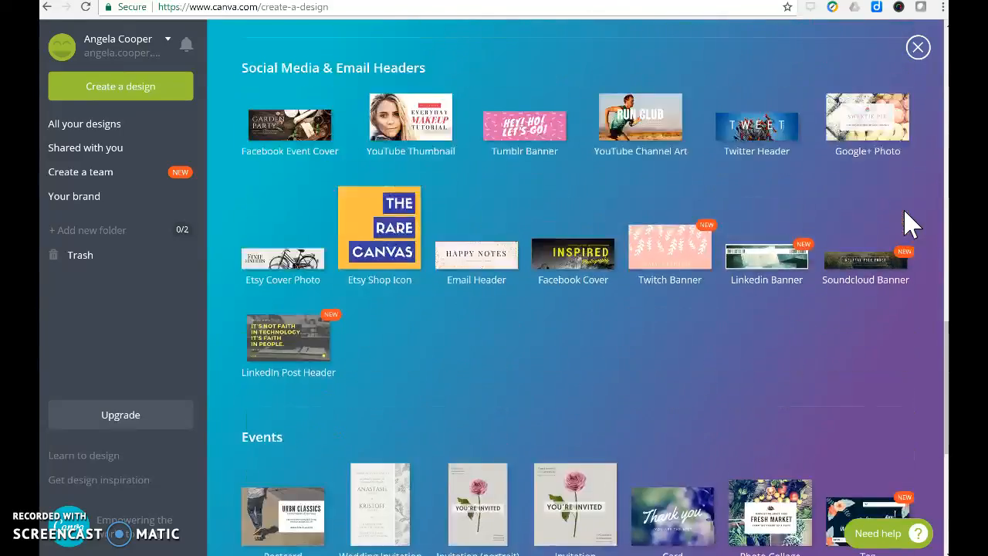
scroll(911, 224, down, 4)
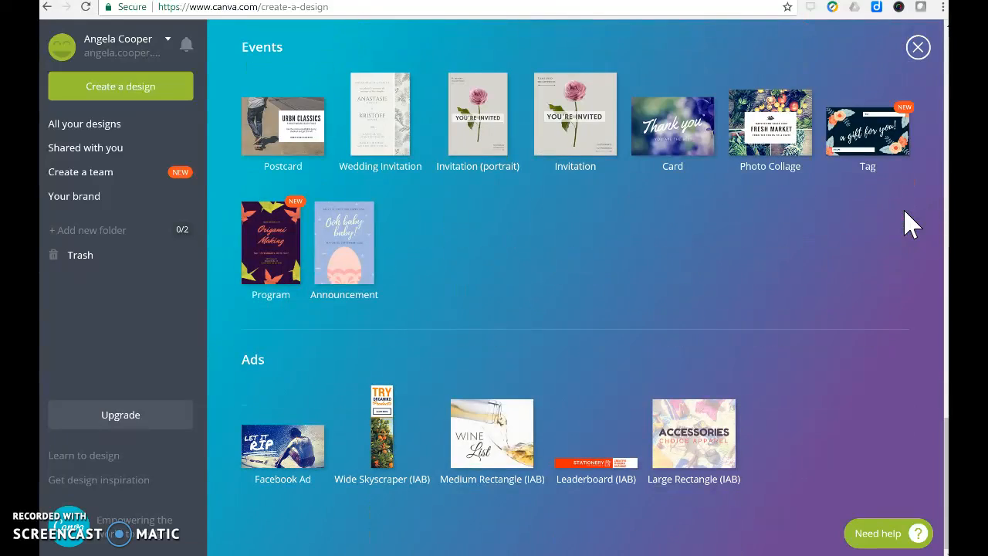
scroll(911, 224, up, 12)
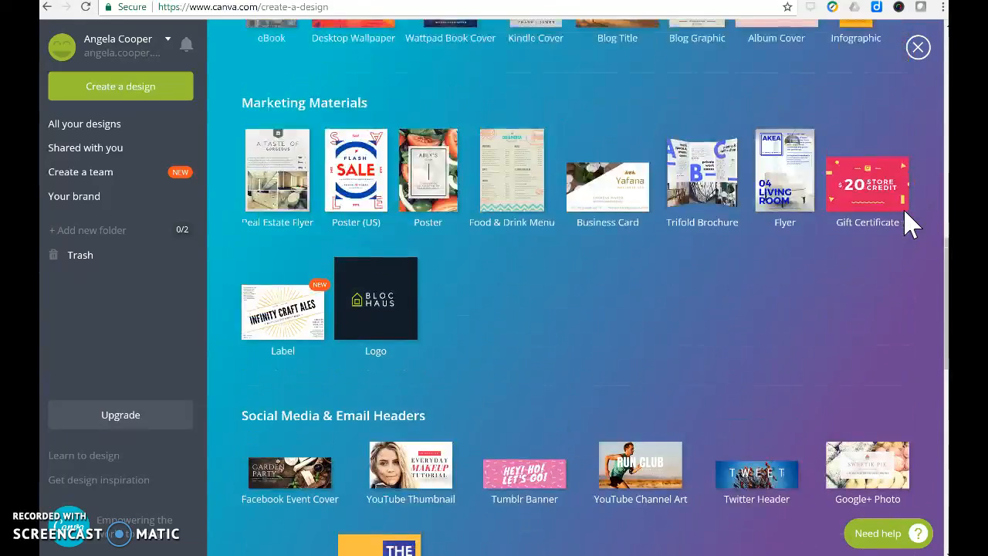
scroll(910, 223, up, 10)
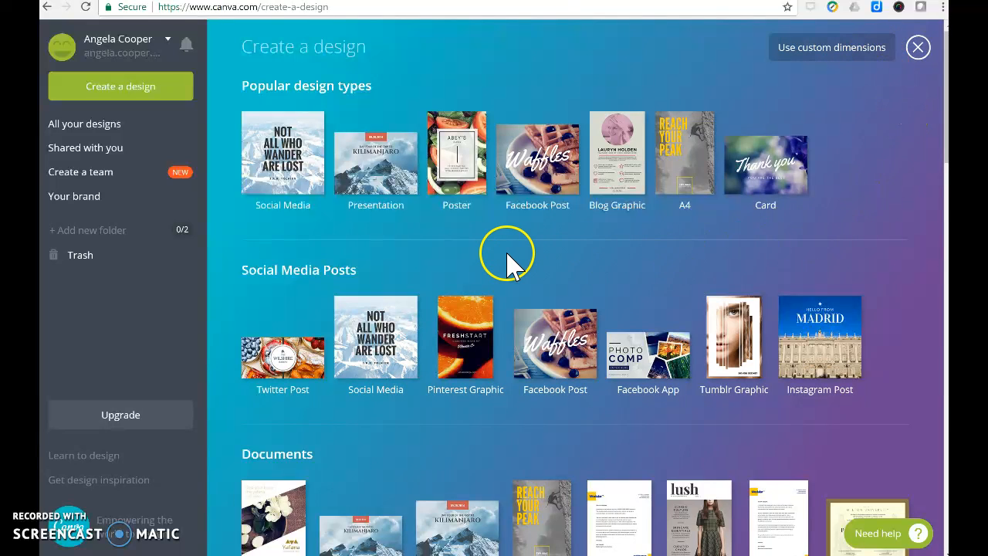
click(455, 185)
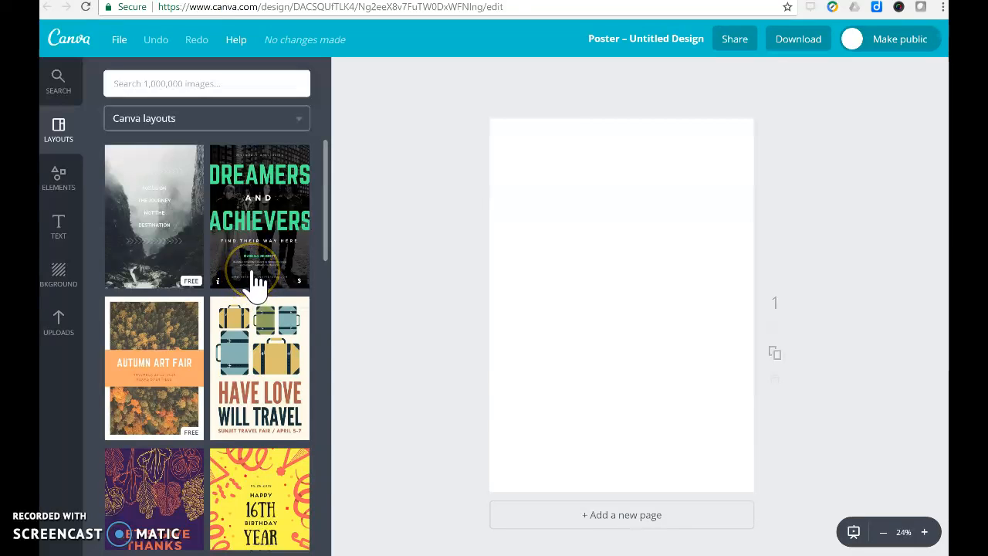
Browse the Canva layouts and apply the free misty canyon layout reading "Focus on the journey not the destination" to the blank poster.
scroll(254, 284, down, 7)
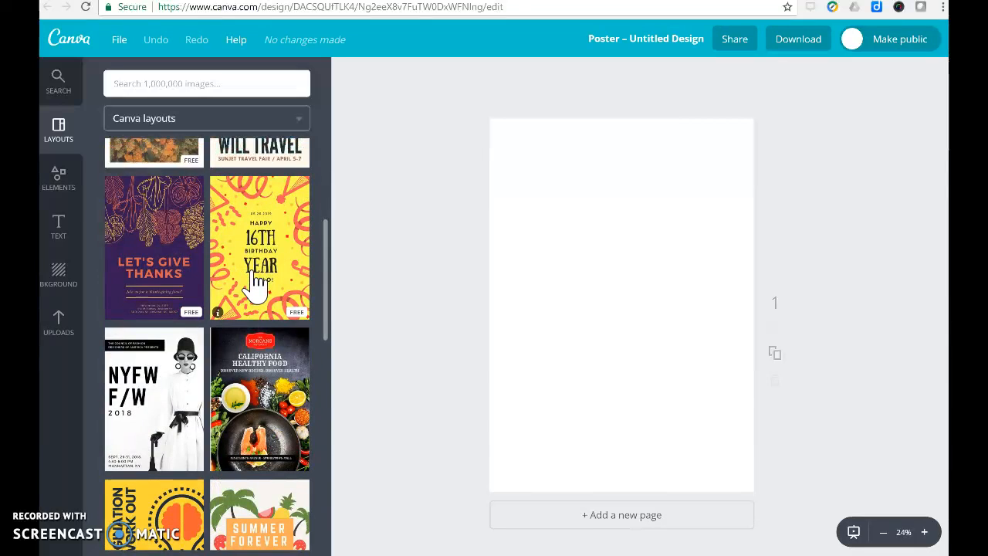
scroll(254, 284, down, 10)
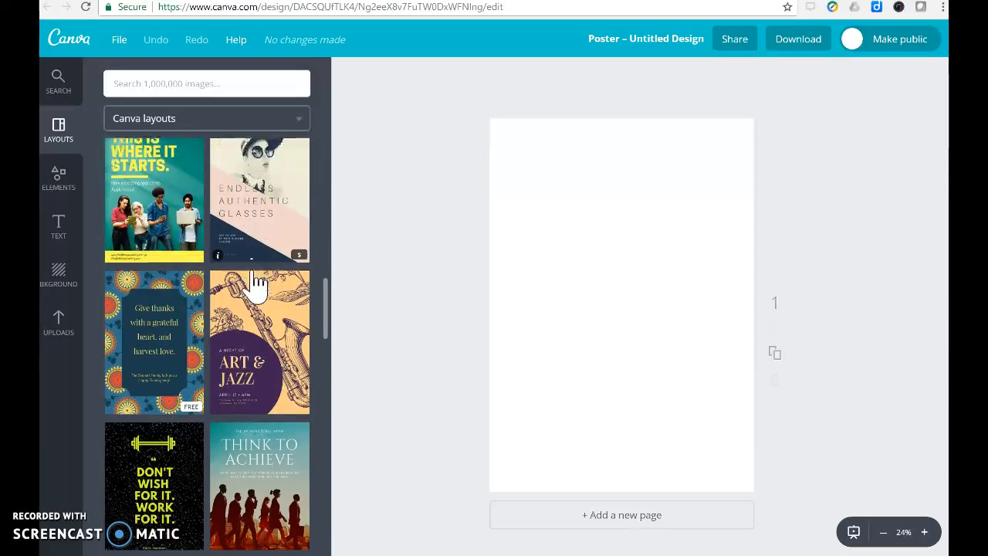
scroll(255, 284, down, 5)
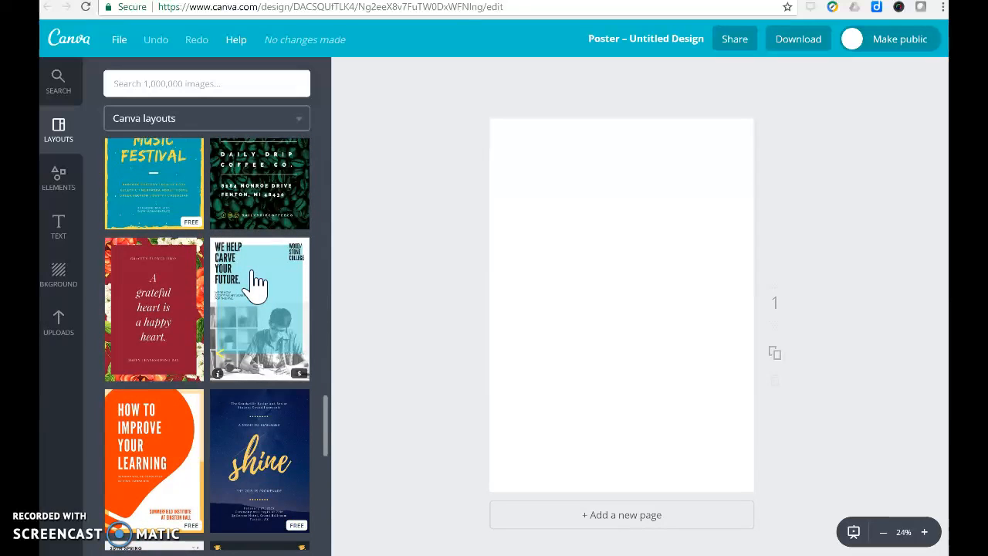
scroll(255, 284, down, 3)
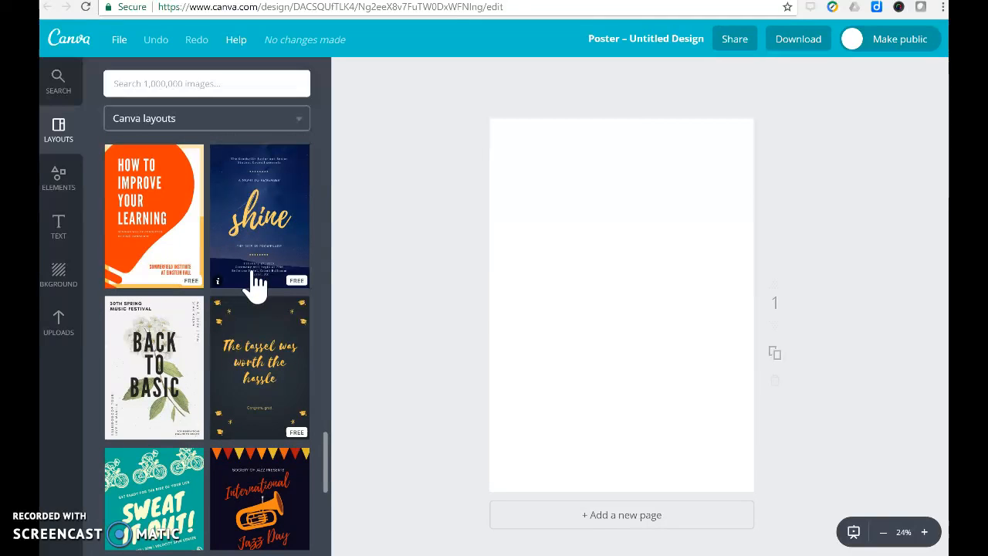
scroll(255, 284, down, 4)
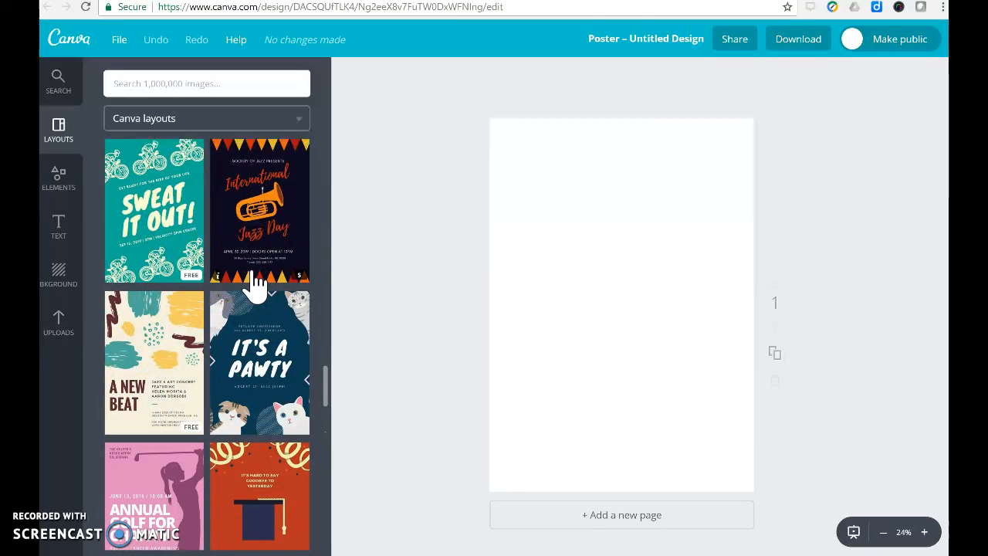
scroll(257, 284, up, 15)
click(155, 235)
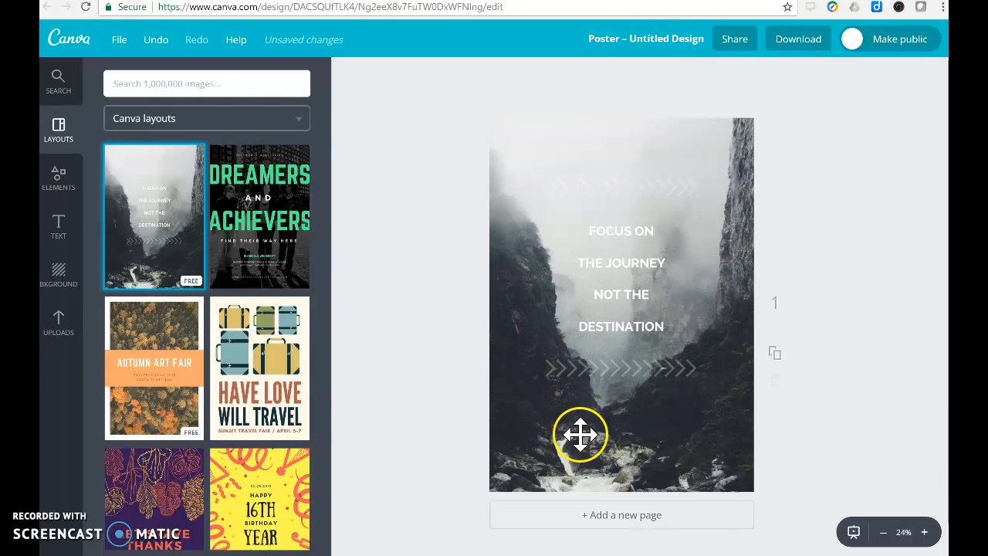
Replace the poster's canyon background photo with the first uploaded image of a blue sky with clouds.
click(579, 367)
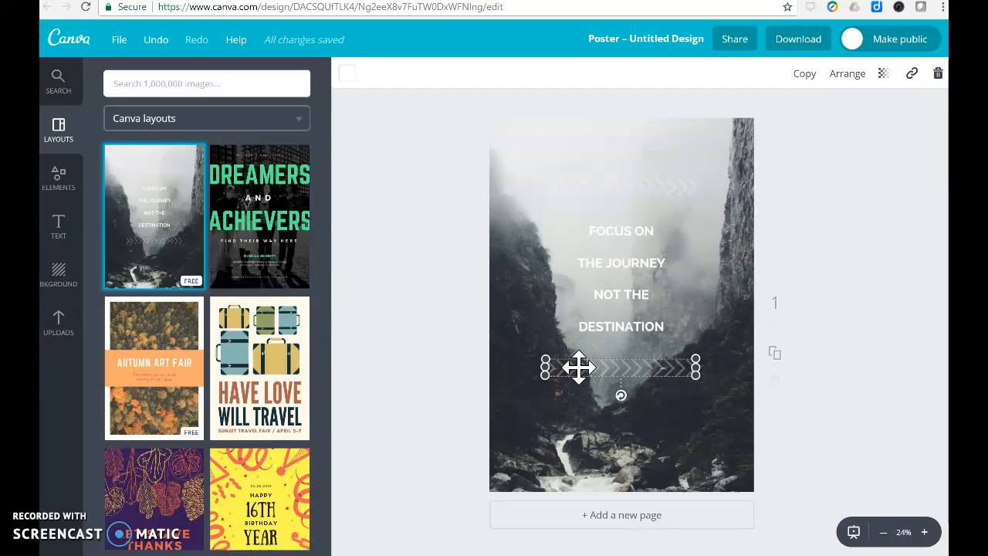
click(622, 294)
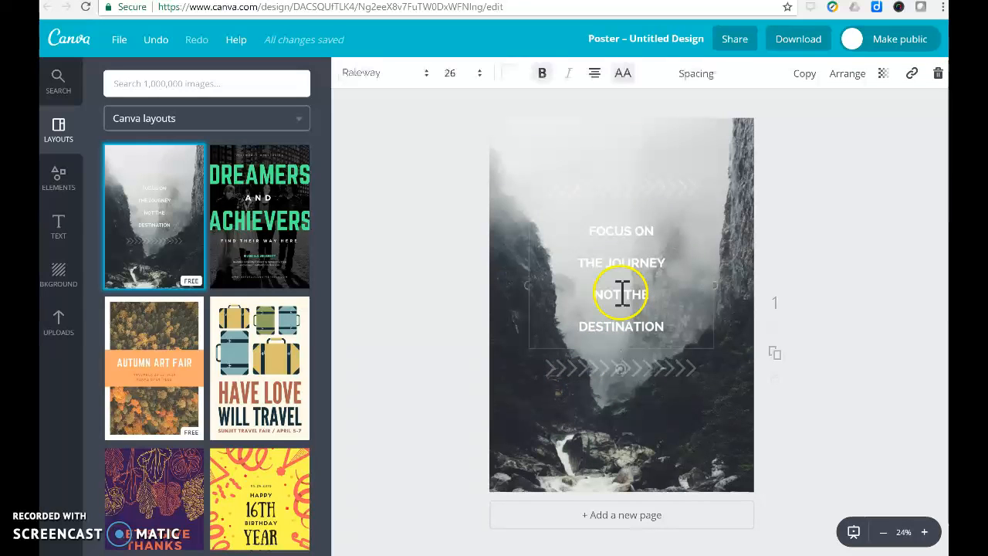
click(558, 416)
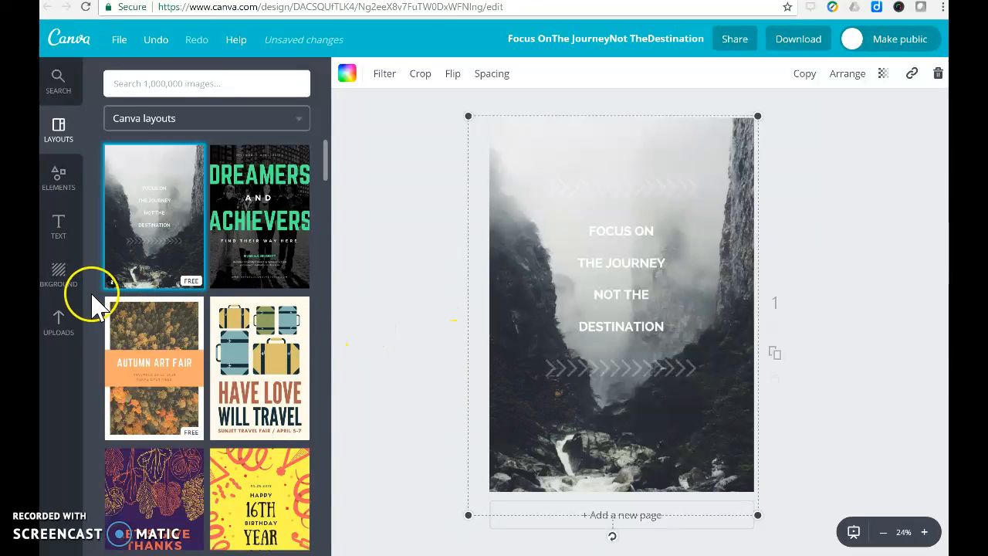
click(60, 328)
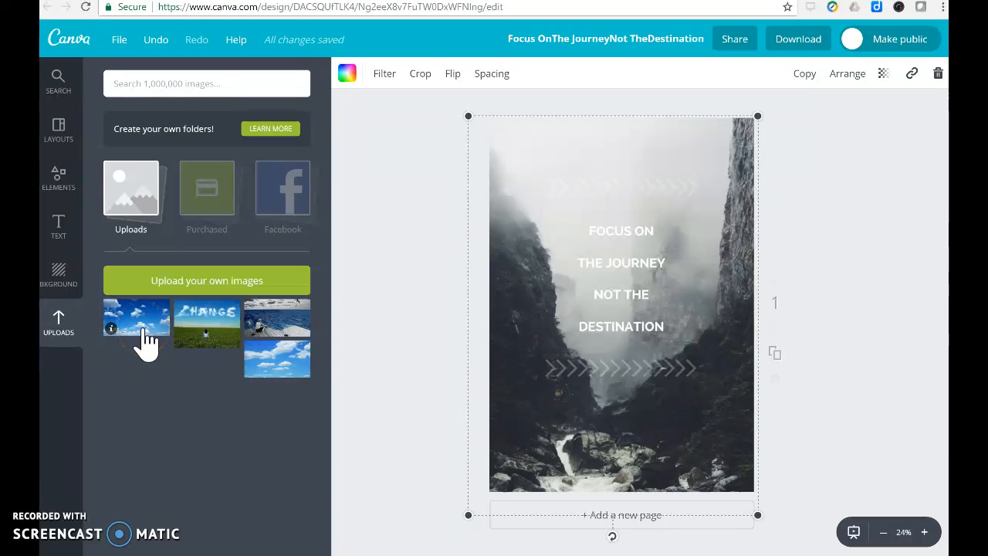
drag(146, 344, 578, 287)
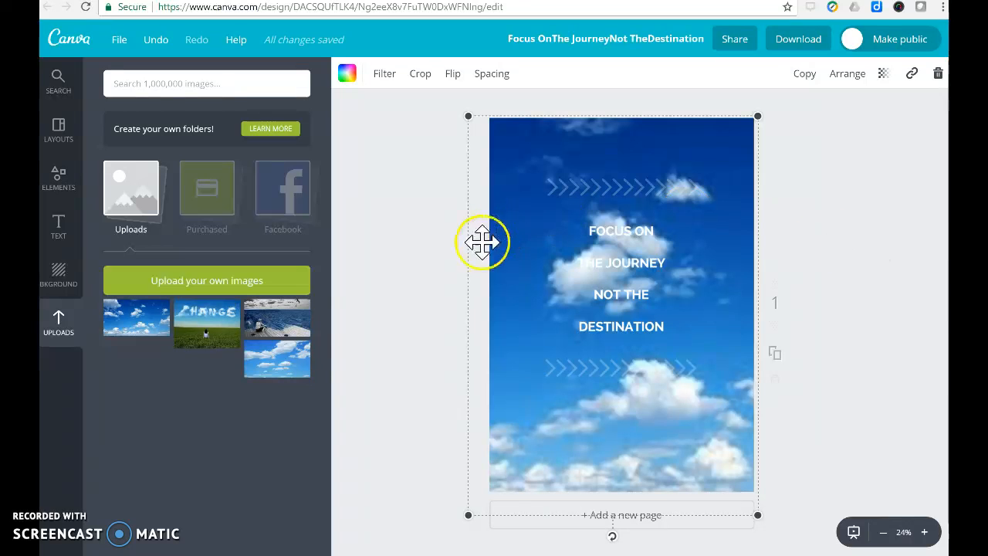
Change the colour of the whole "Focus on the journey not the destination" text to black.
click(592, 232)
drag(592, 231, 684, 333)
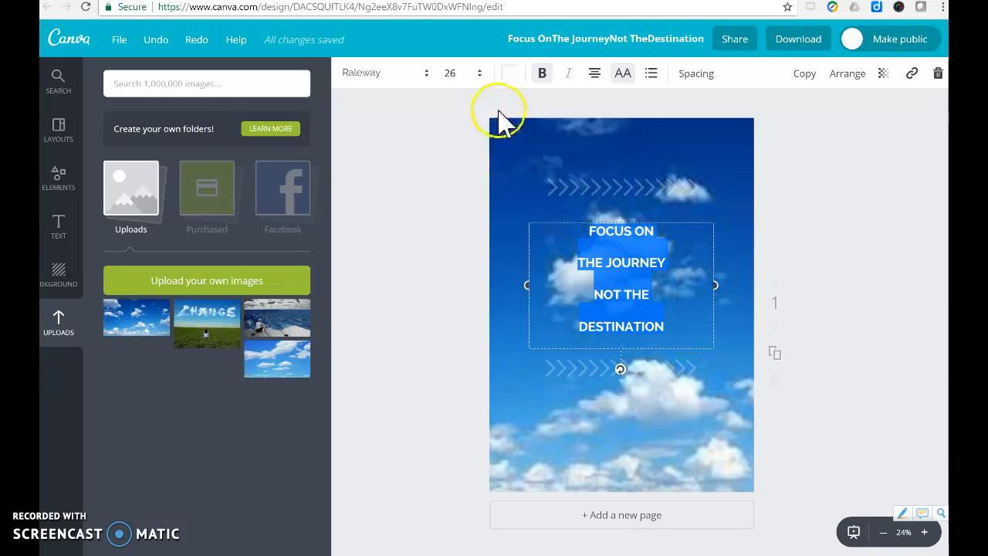
click(510, 74)
click(520, 266)
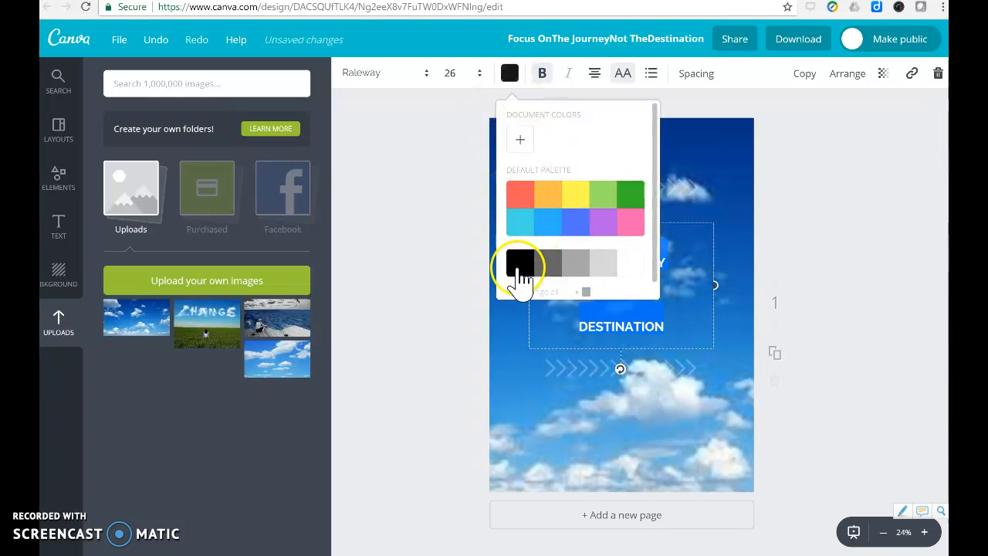
click(461, 333)
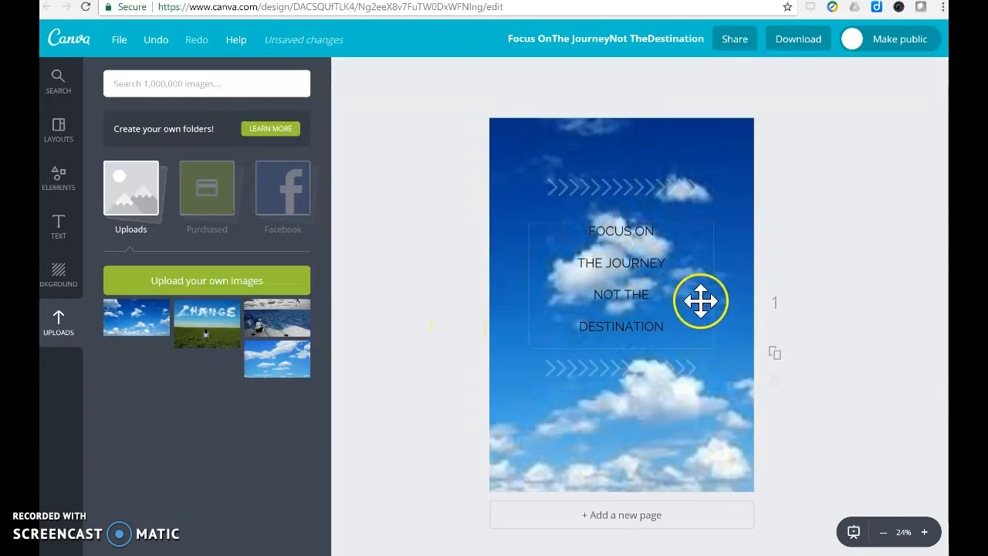
Make all four lines of the poster's quote text bold.
click(666, 327)
drag(667, 328, 546, 115)
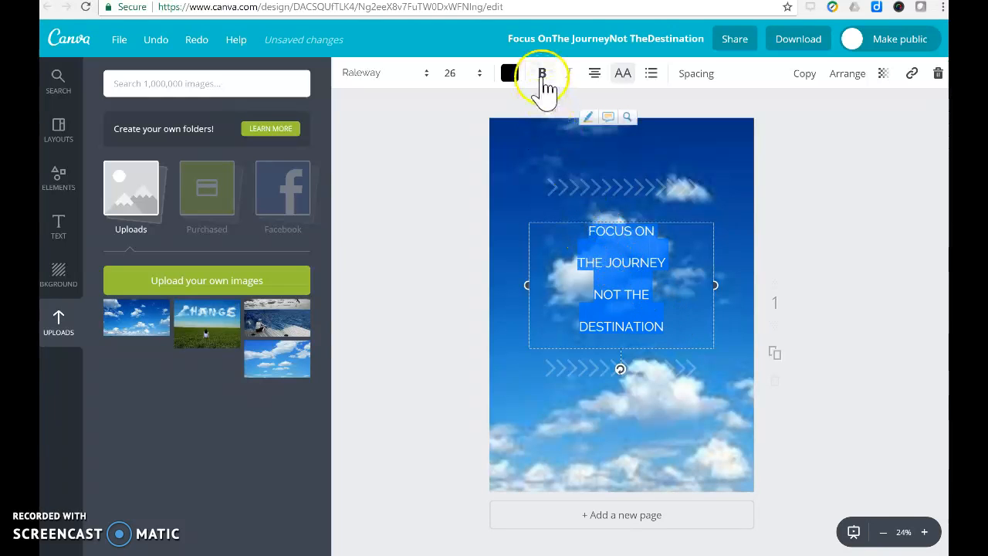
click(542, 73)
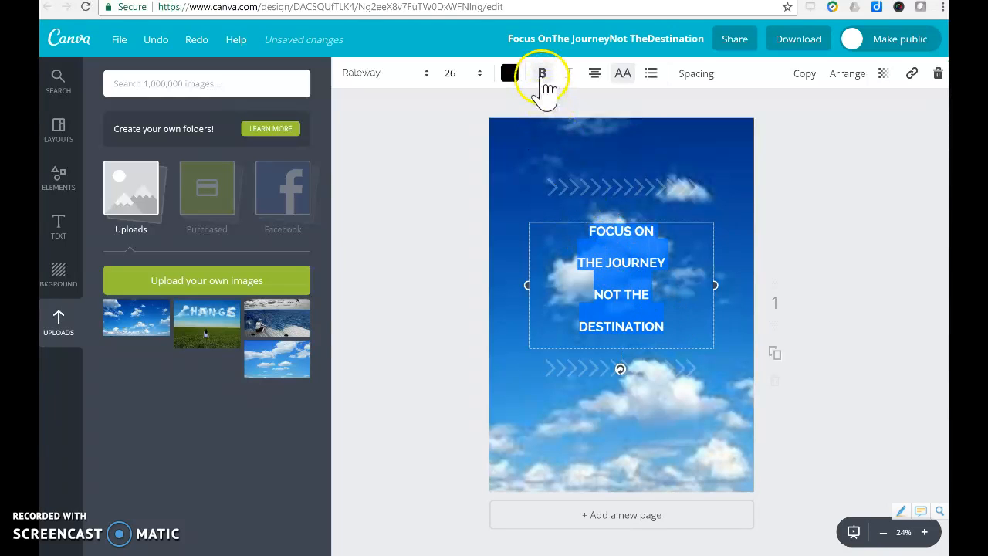
Inspect the available fonts and the transparency setting for the poster's quote text.
click(425, 78)
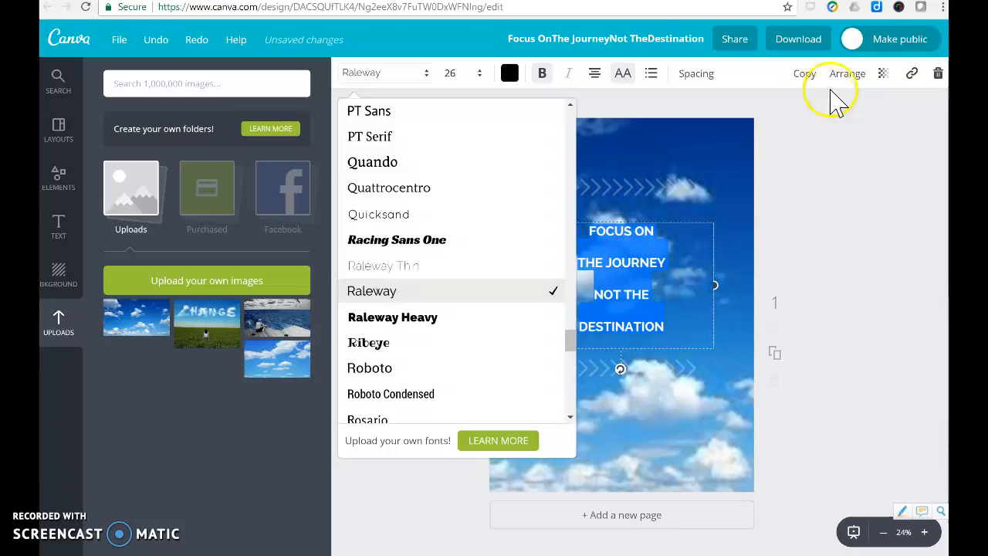
click(878, 137)
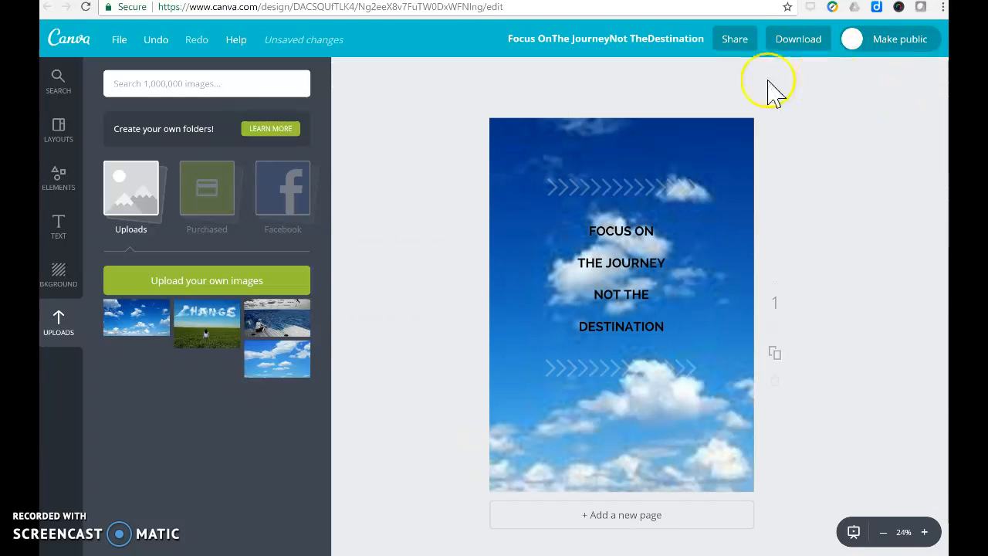
click(629, 231)
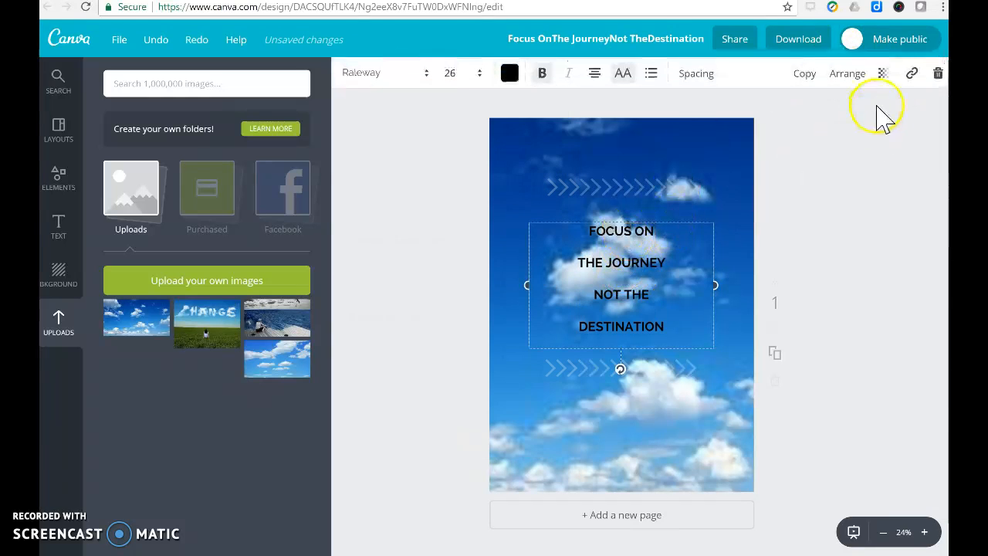
click(883, 75)
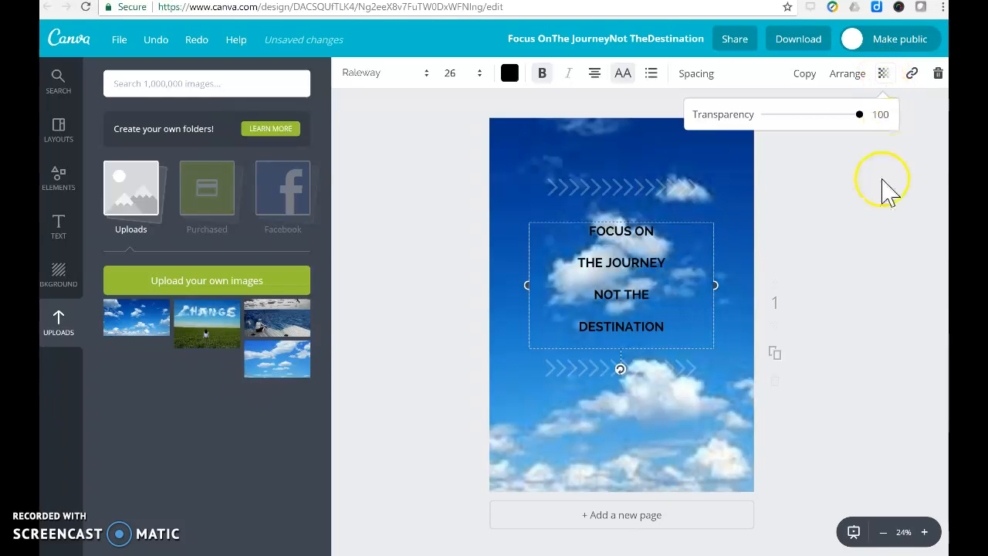
click(845, 211)
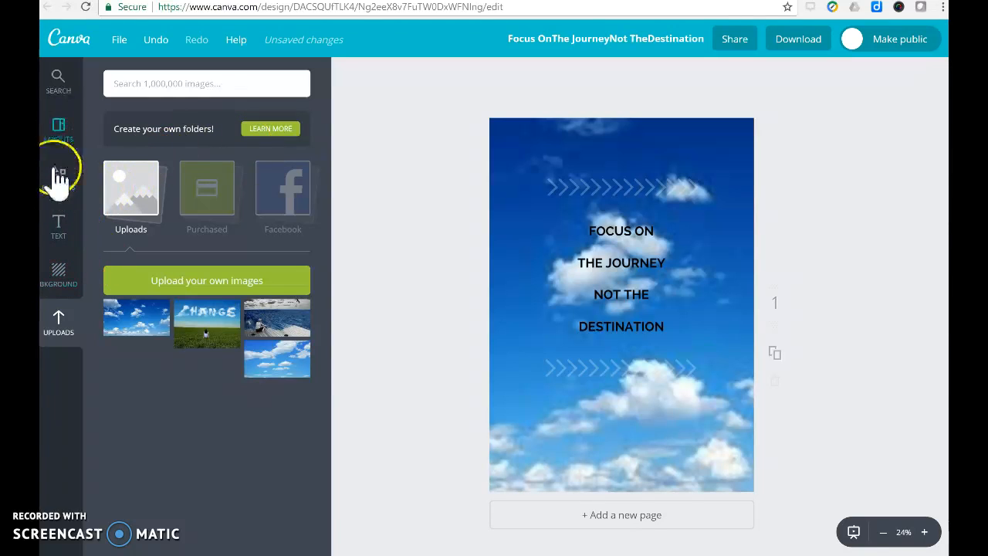
Browse the available poster backgrounds, from the free colour patterns to the $1 USD photo textures.
click(65, 293)
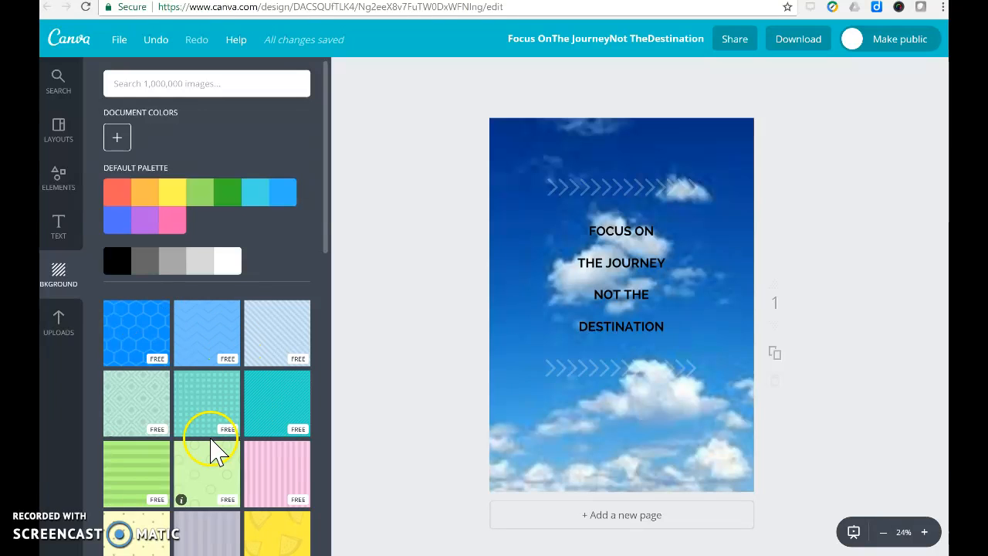
scroll(241, 425, down, 15)
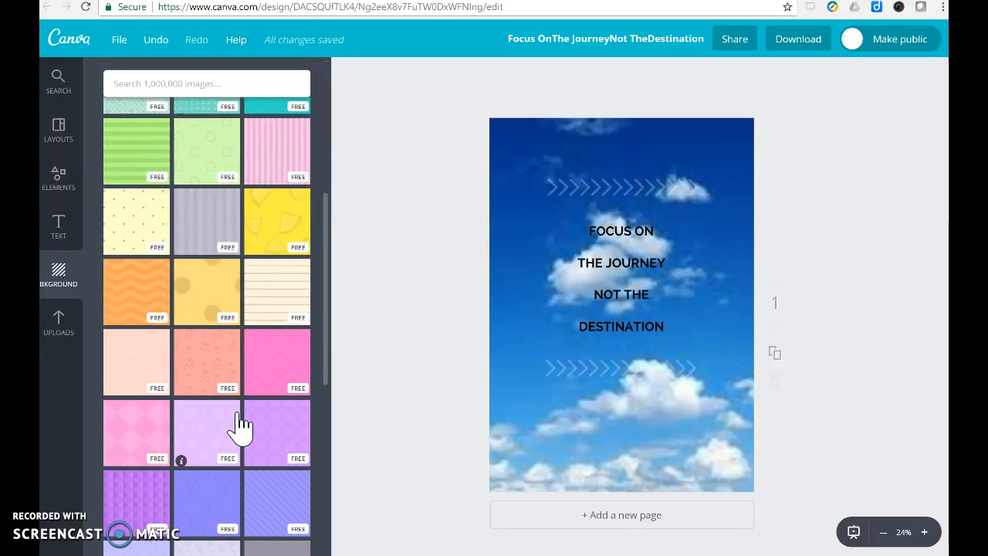
scroll(241, 425, down, 8)
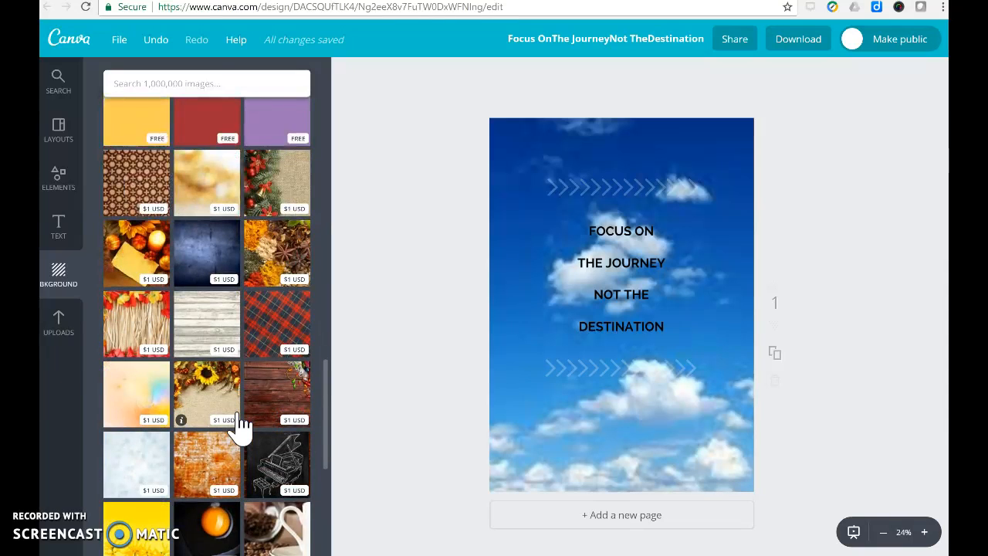
click(232, 490)
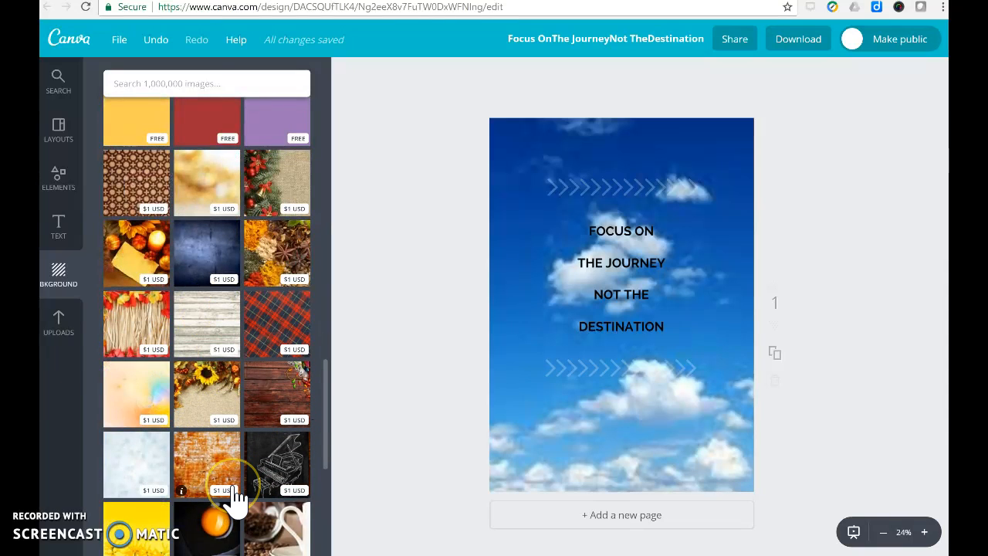
Look back over the free background patterns and the default colour palette for the poster.
scroll(235, 498, up, 10)
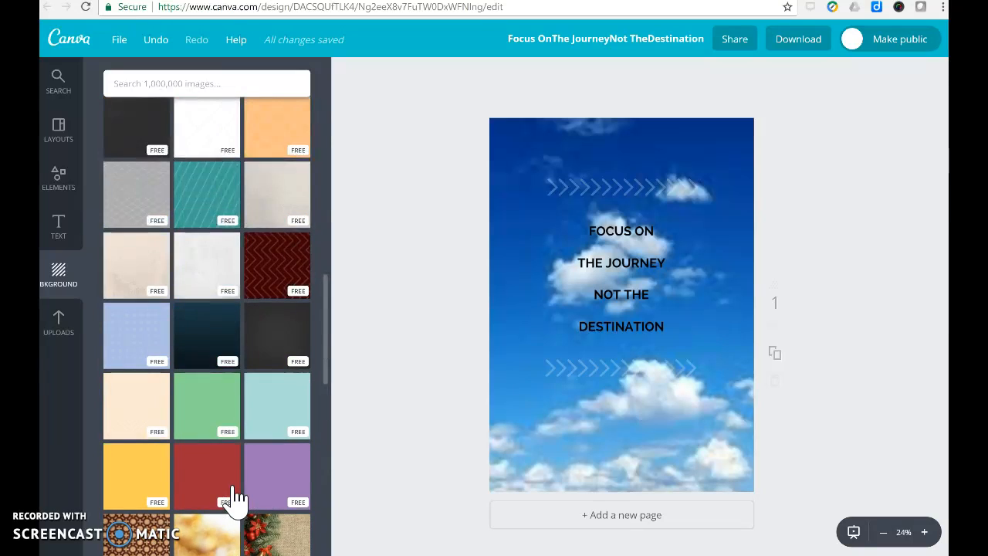
scroll(232, 498, up, 6)
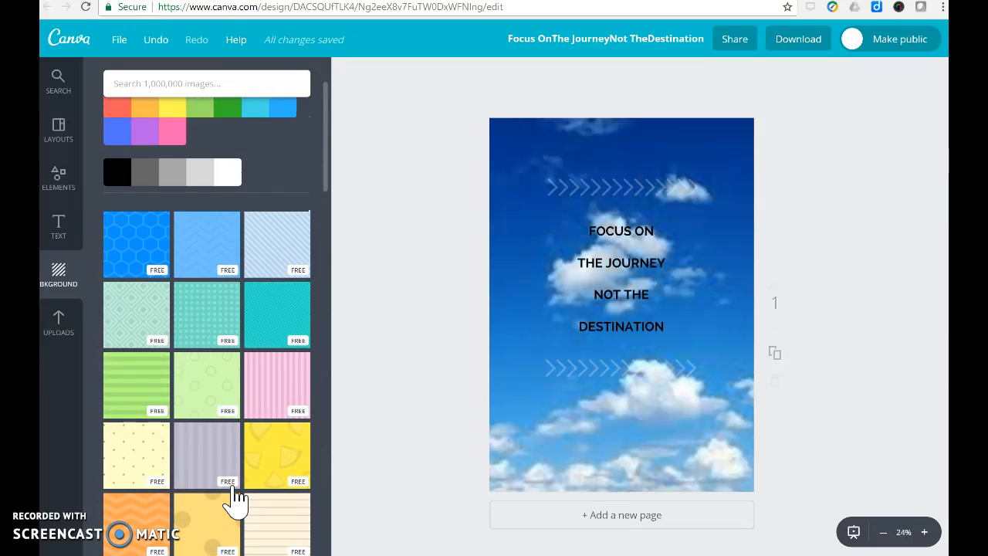
click(176, 401)
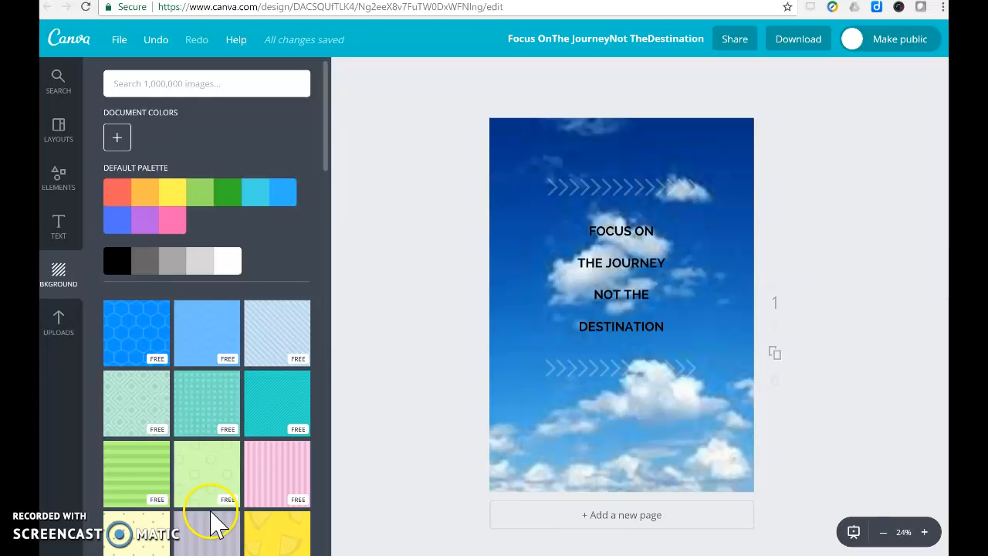
Browse the ready-made text designs, from the white headings and badges to the coloured banners and speech bubbles.
click(60, 232)
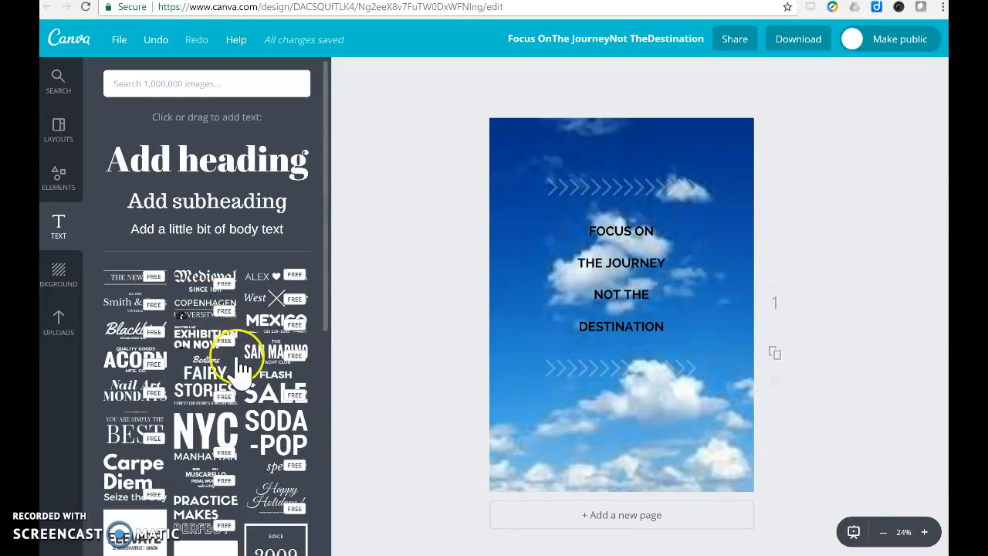
scroll(262, 343, down, 10)
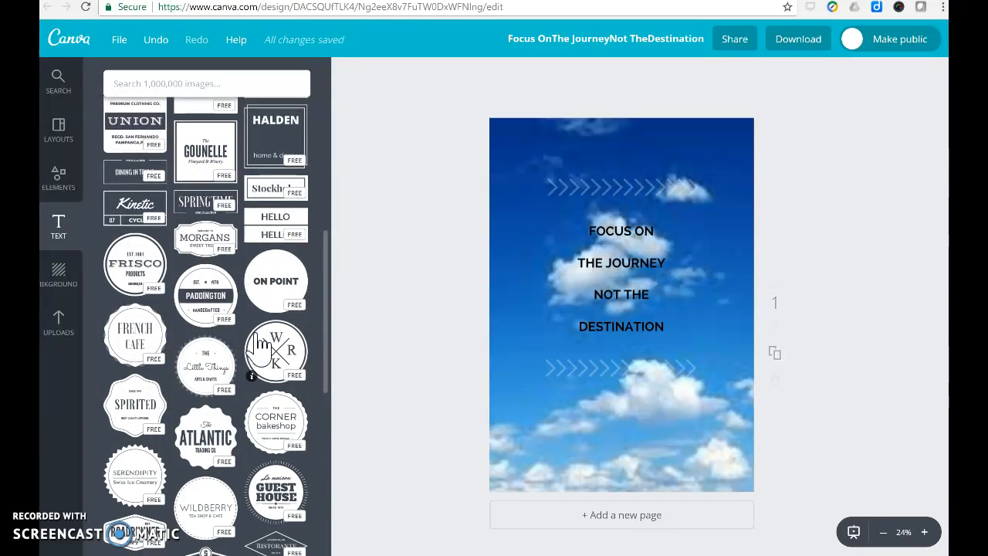
scroll(260, 346, down, 3)
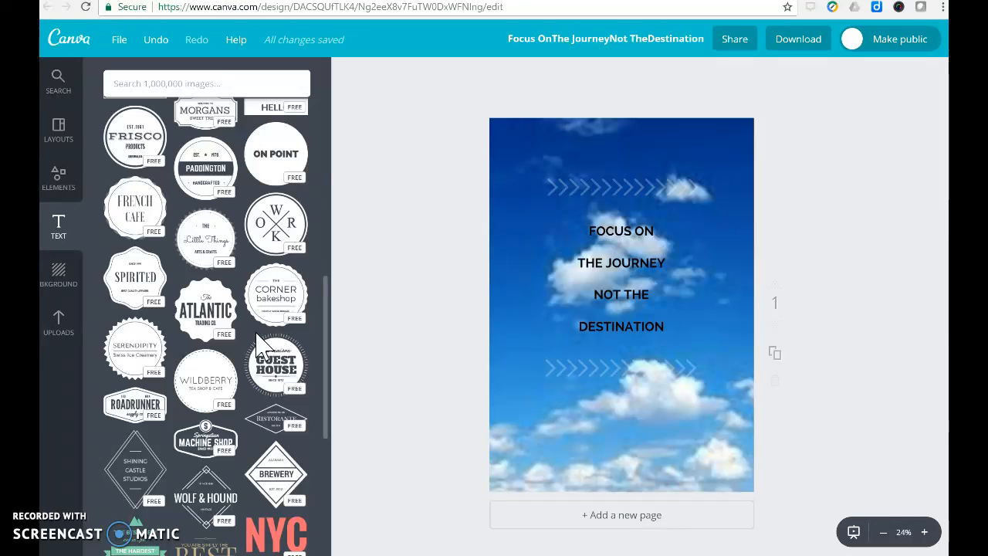
scroll(261, 345, down, 8)
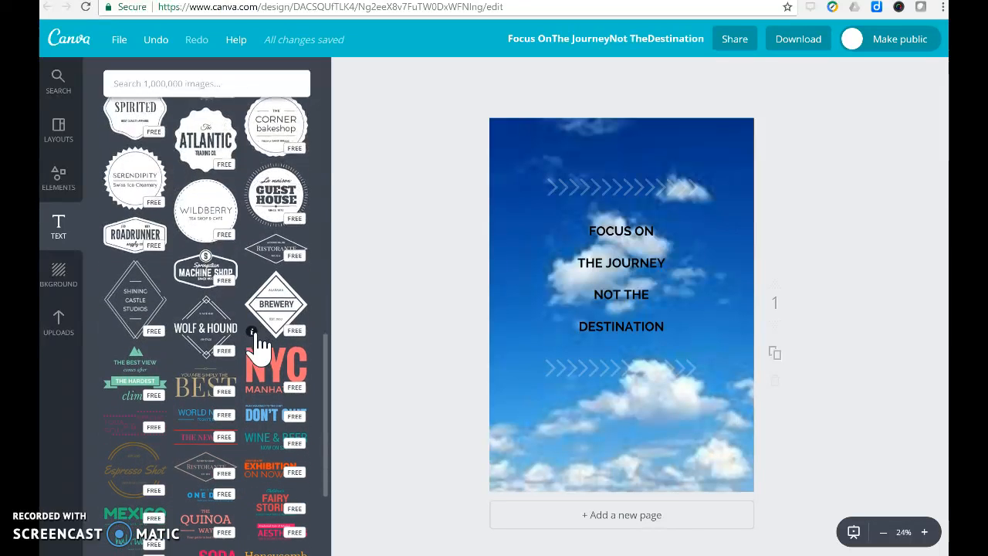
scroll(261, 348, down, 3)
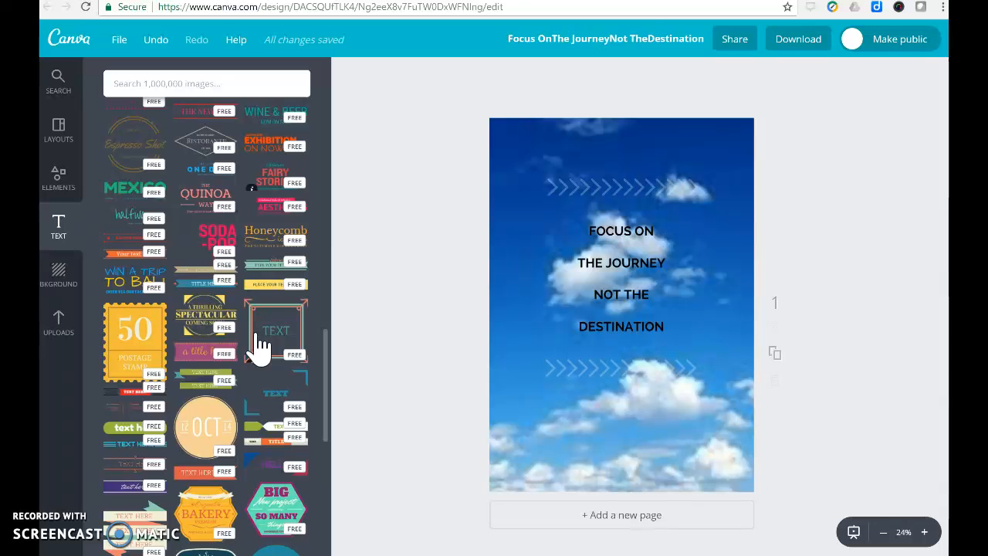
scroll(261, 346, down, 10)
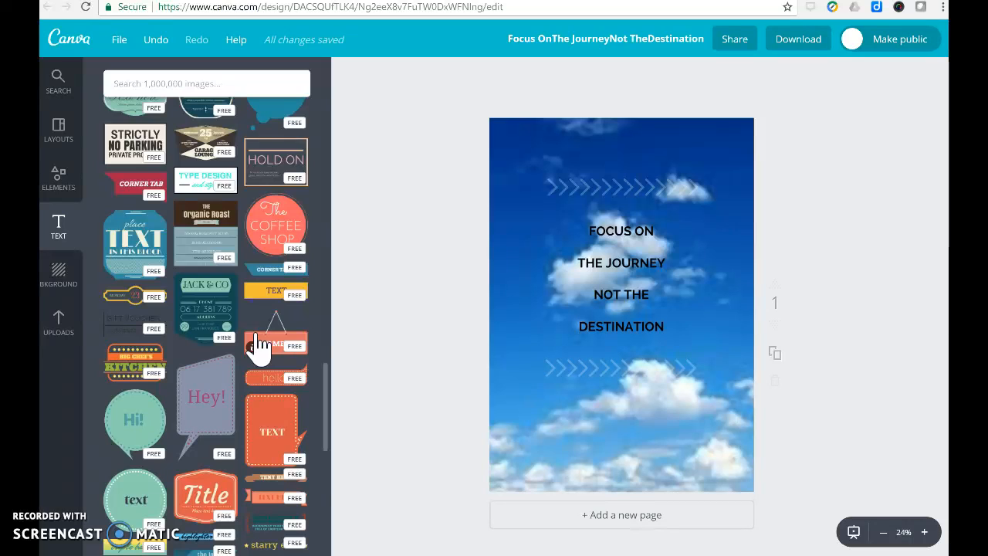
Examine the available element categories and look through the free illustrations.
click(65, 192)
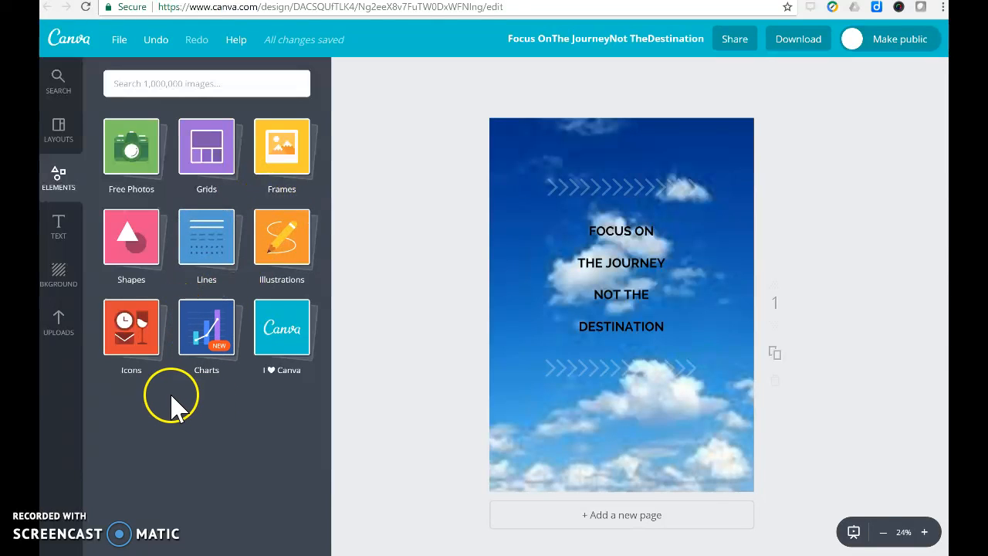
click(283, 260)
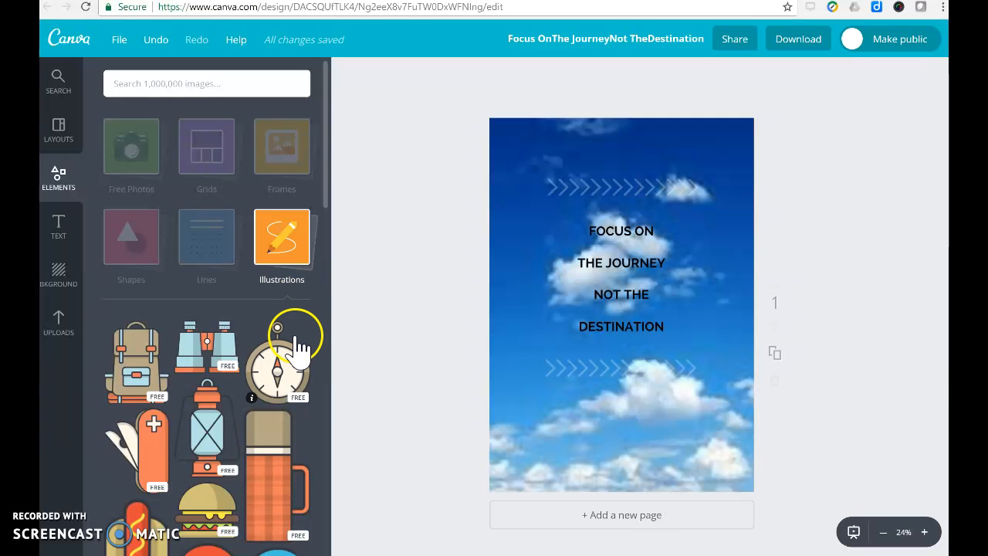
scroll(301, 348, down, 3)
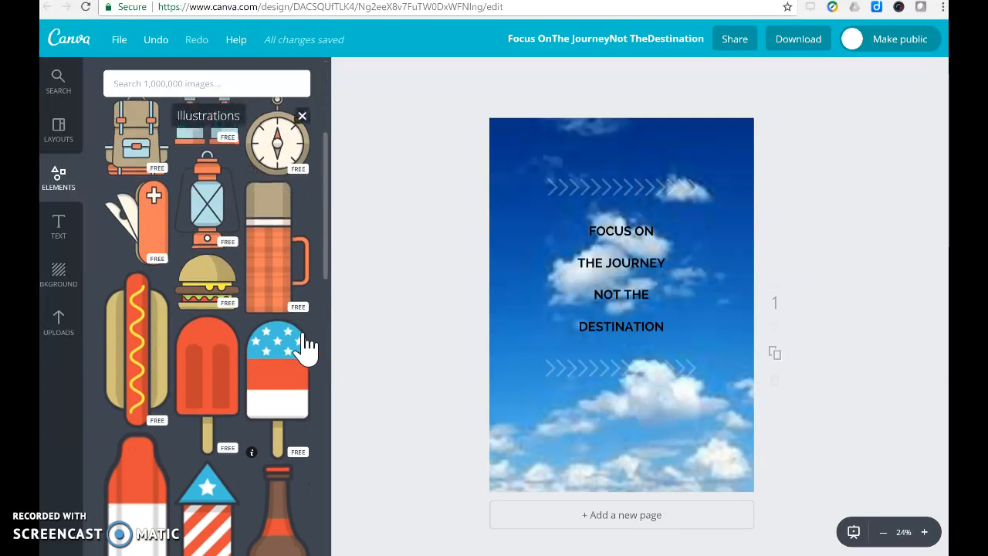
scroll(307, 347, down, 3)
scroll(301, 348, up, 6)
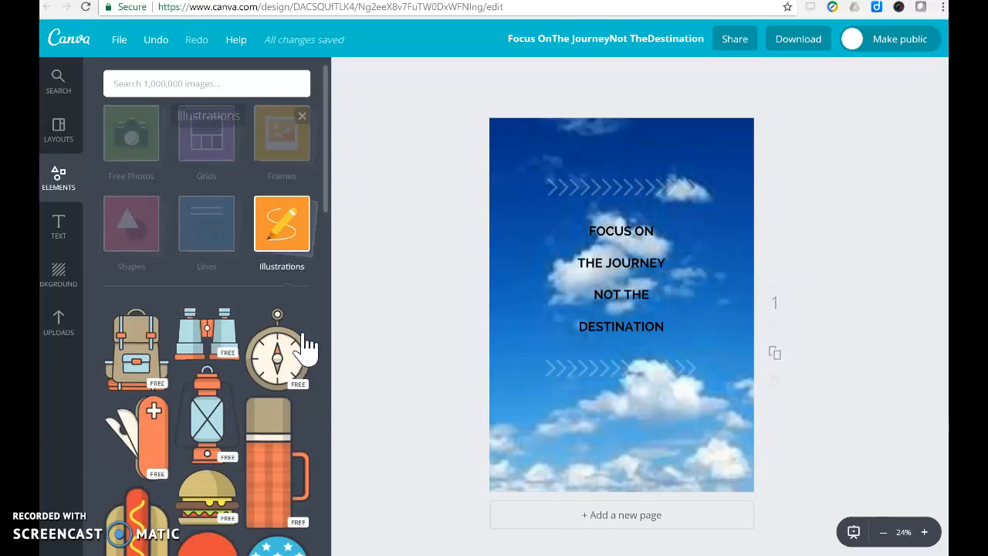
Search the image library for "monkey" and look through the photos and illustrations found.
click(163, 84)
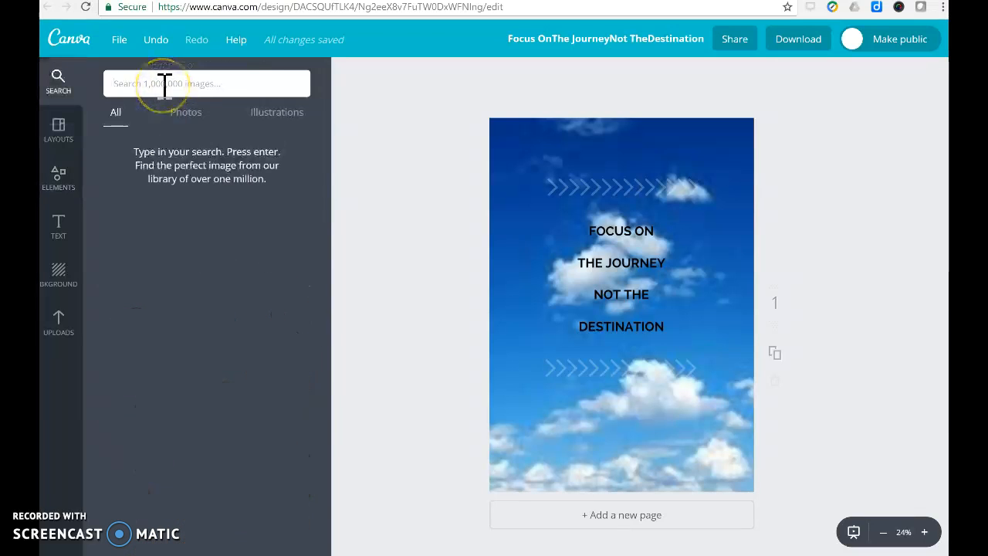
text(monkey)
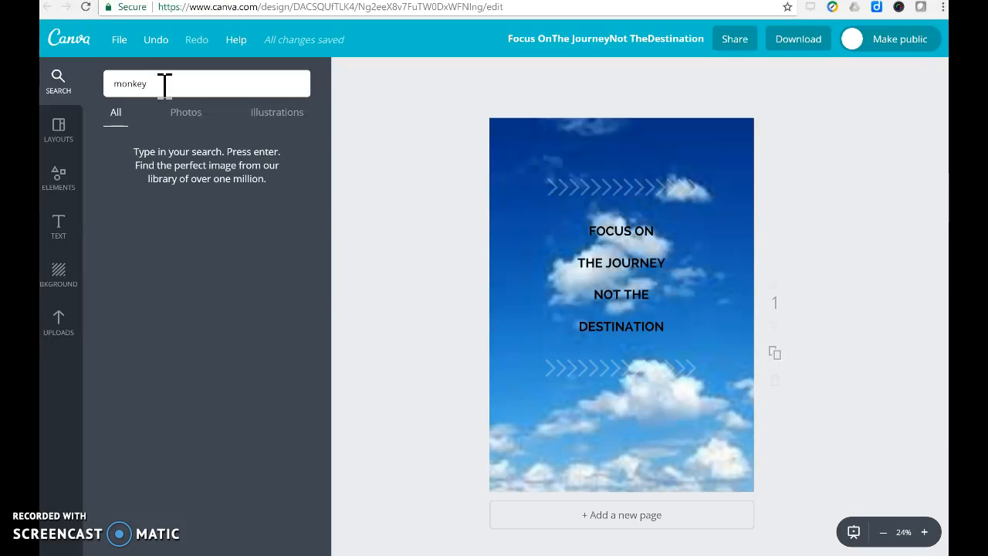
key(Return)
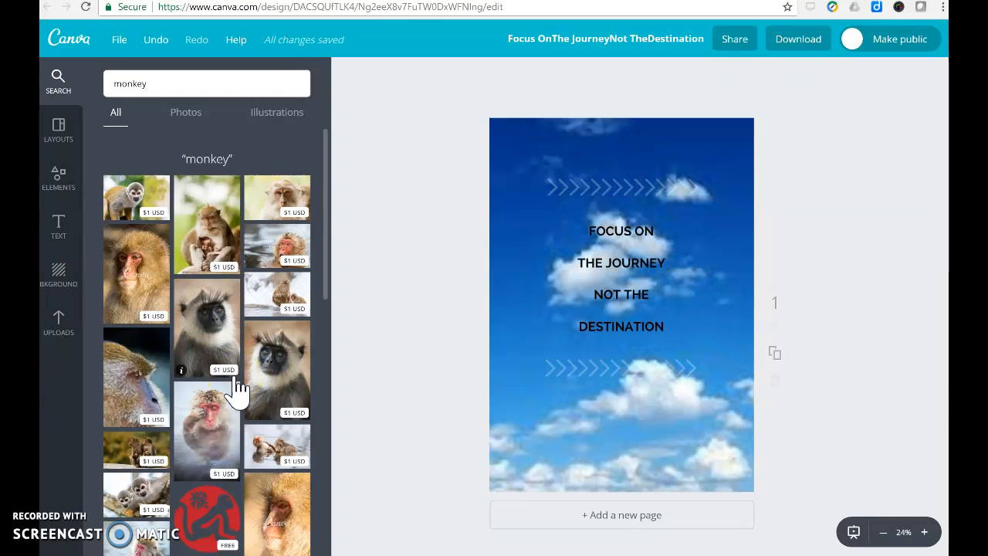
scroll(239, 390, down, 10)
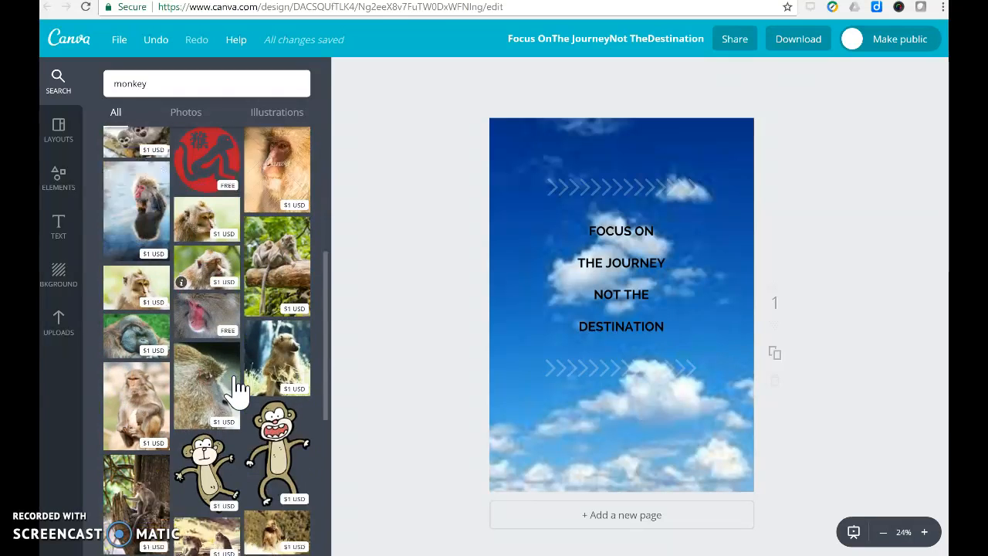
scroll(239, 390, down, 4)
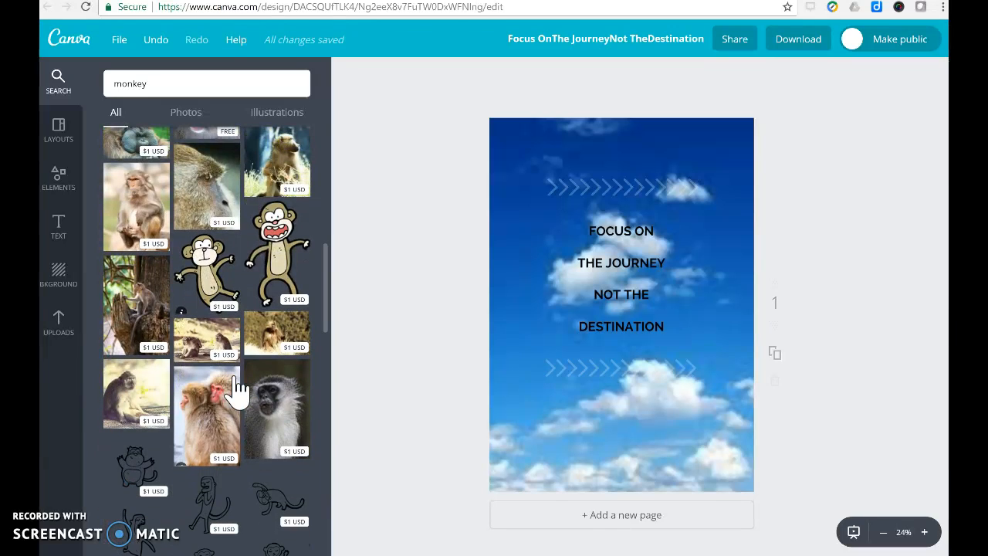
scroll(240, 390, down, 6)
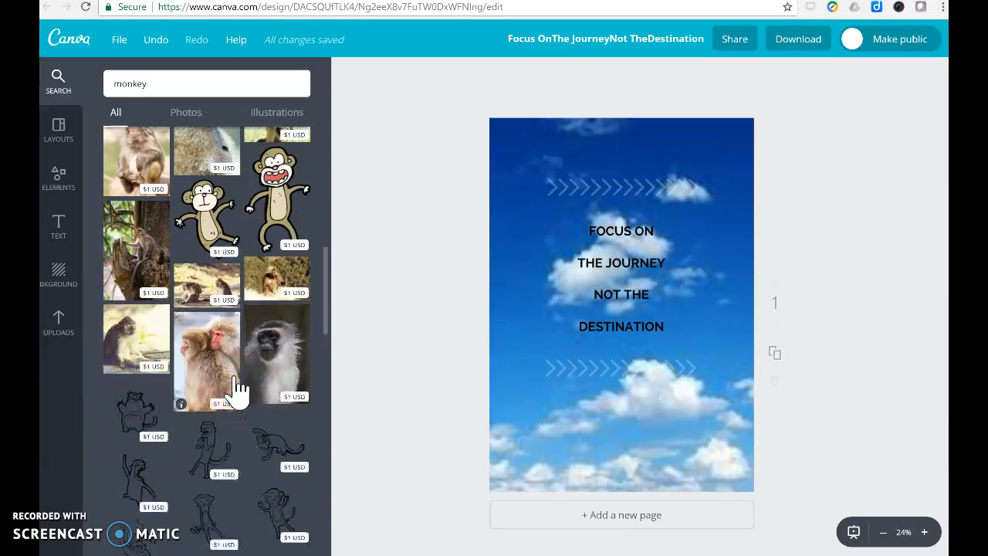
scroll(239, 390, up, 15)
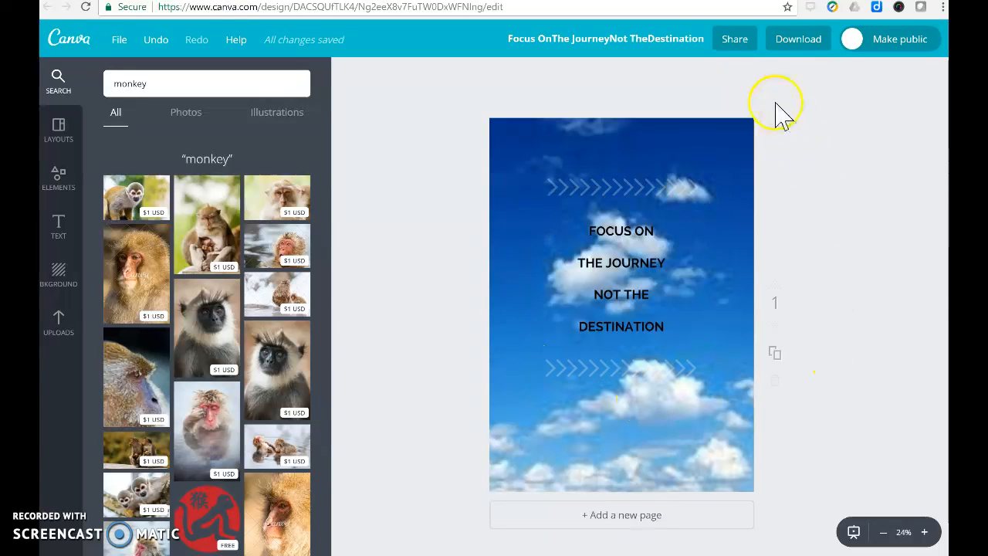
Inspect the file types offered for downloading the poster, then dismiss the download options.
click(795, 40)
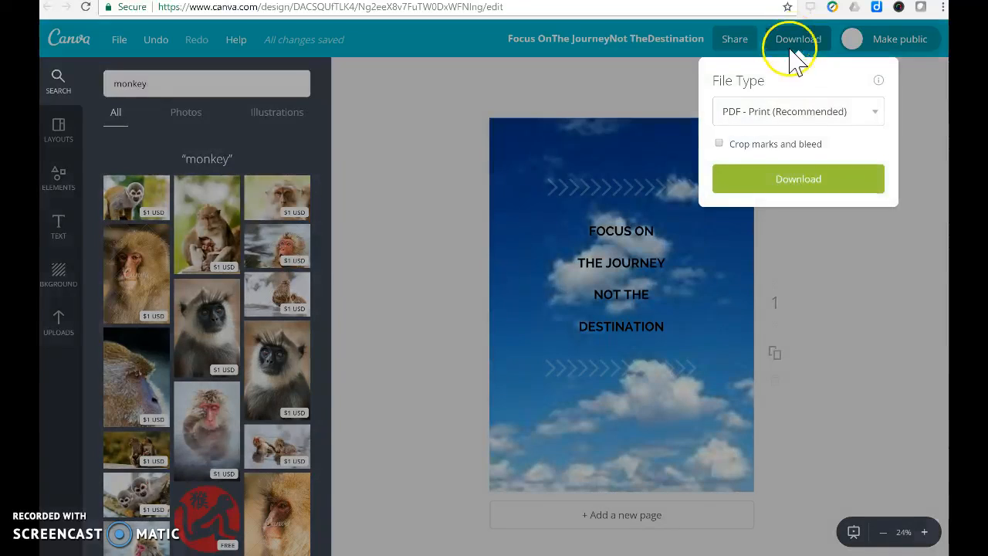
click(766, 116)
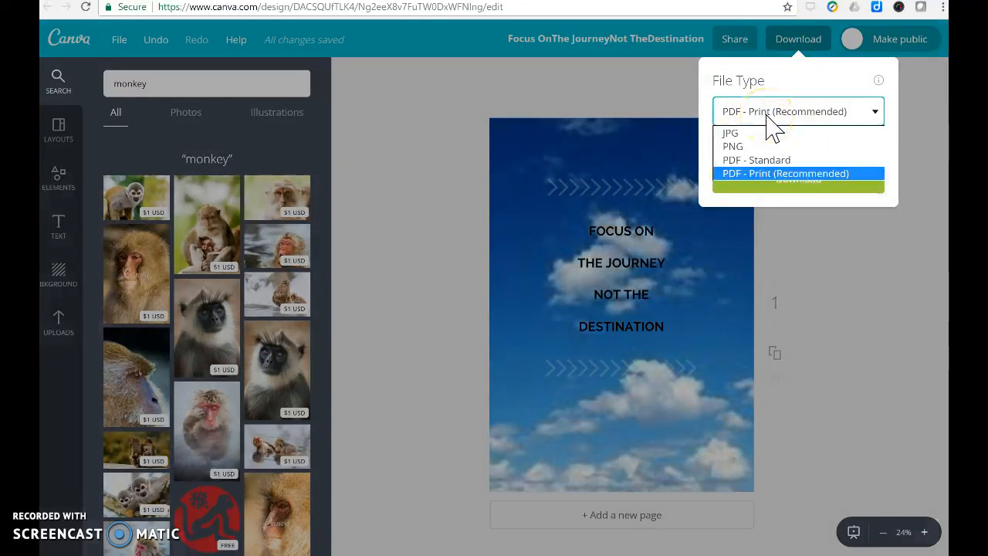
click(467, 160)
click(466, 160)
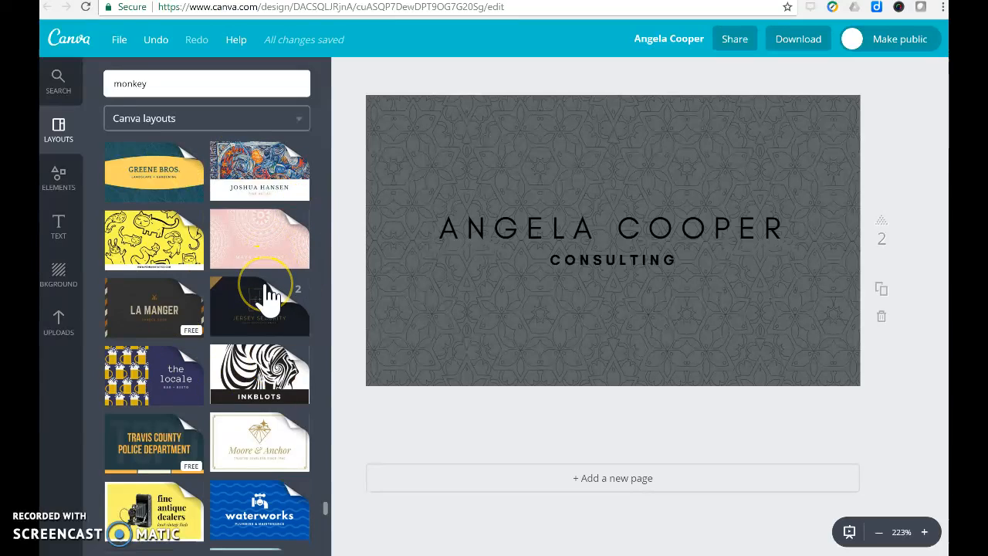
Browse the Canva business card layouts in the consulting card design.
scroll(266, 293, up, 10)
scroll(267, 294, up, 10)
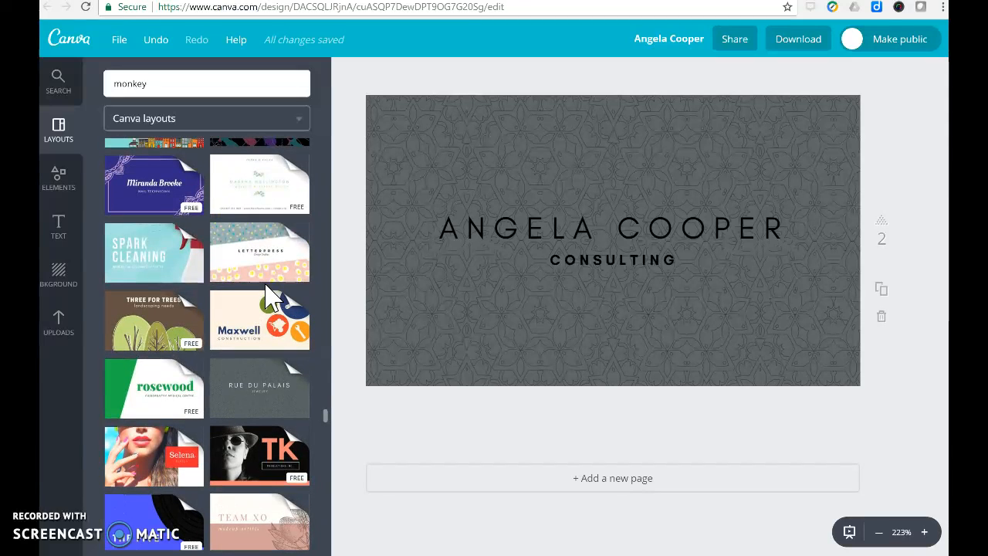
scroll(266, 293, up, 10)
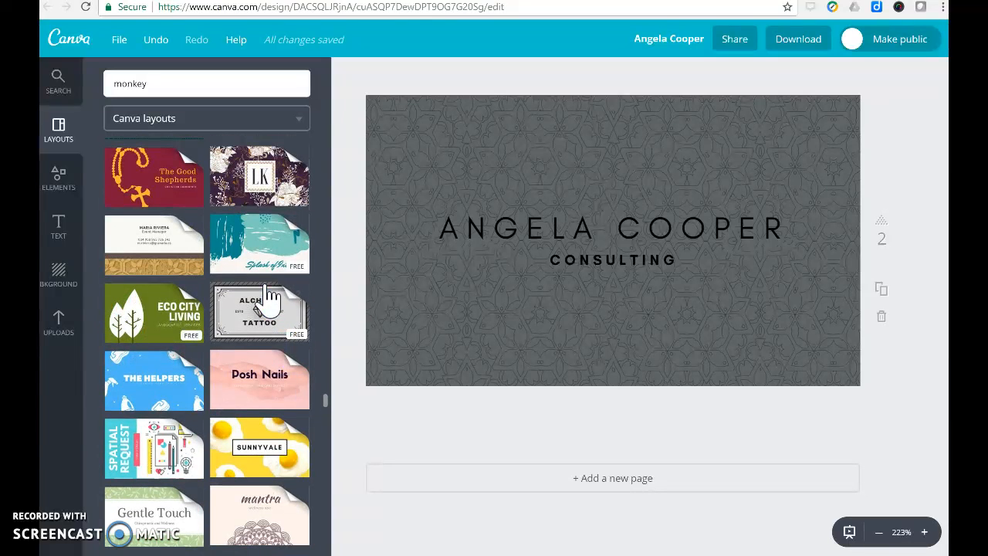